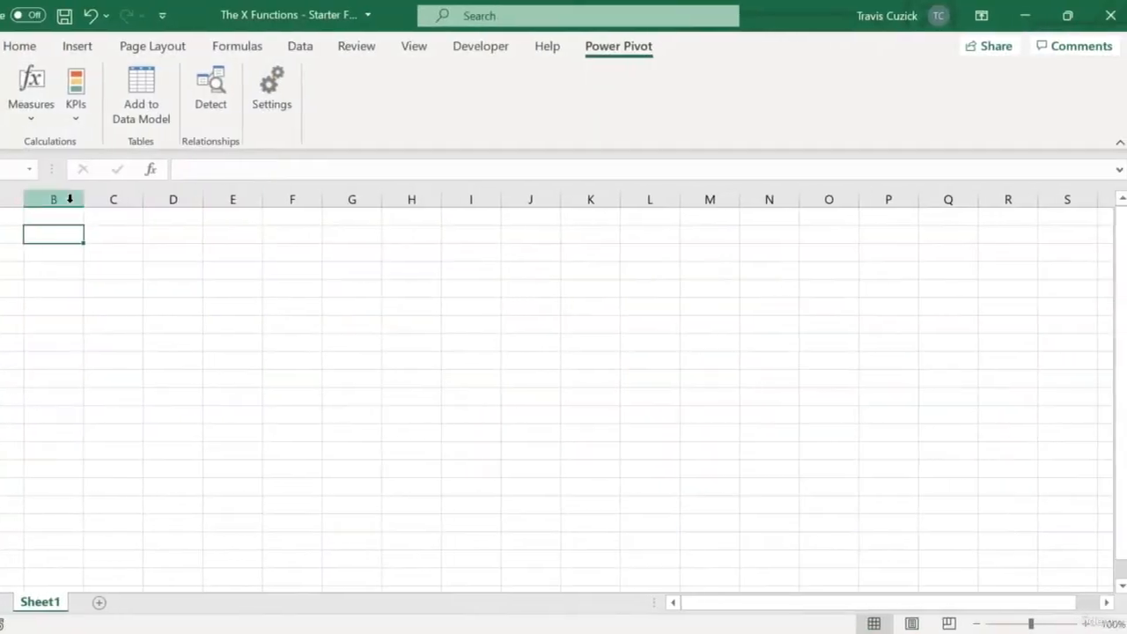
- Insert a PivotTable at cell B2 from the data model and place the Name field of the Regions table in its rows
click(123, 45)
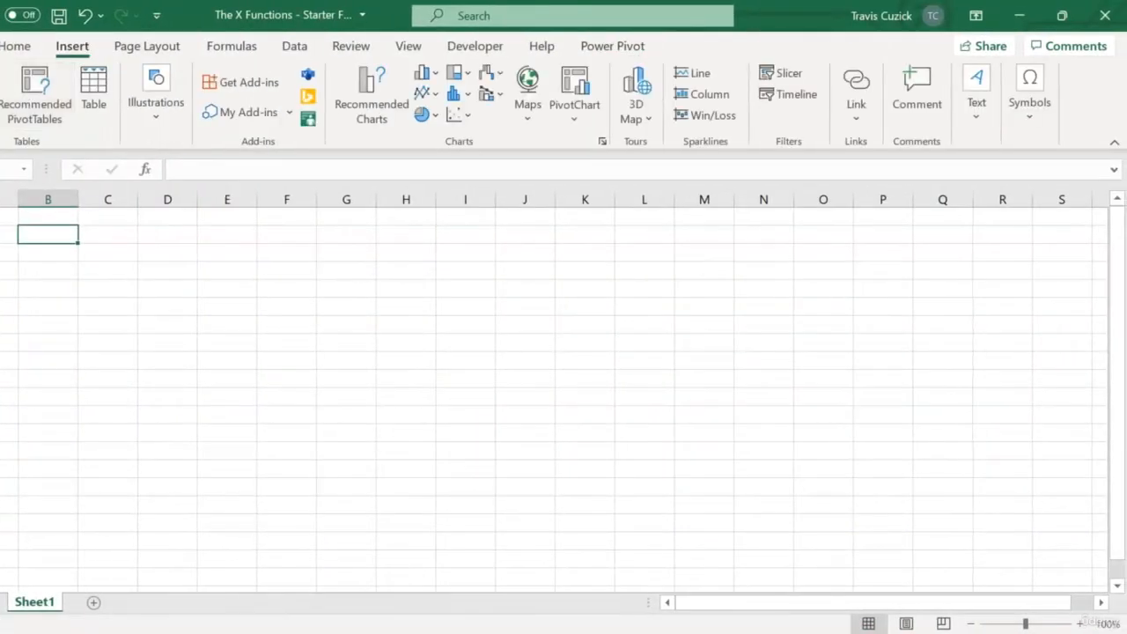
click(606, 478)
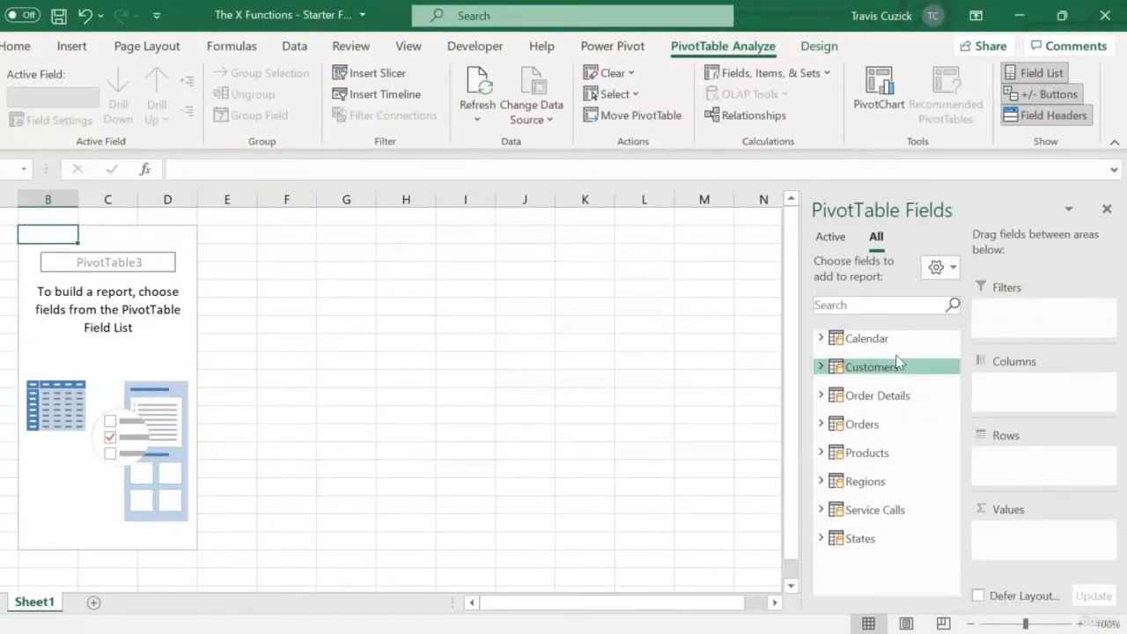
click(826, 481)
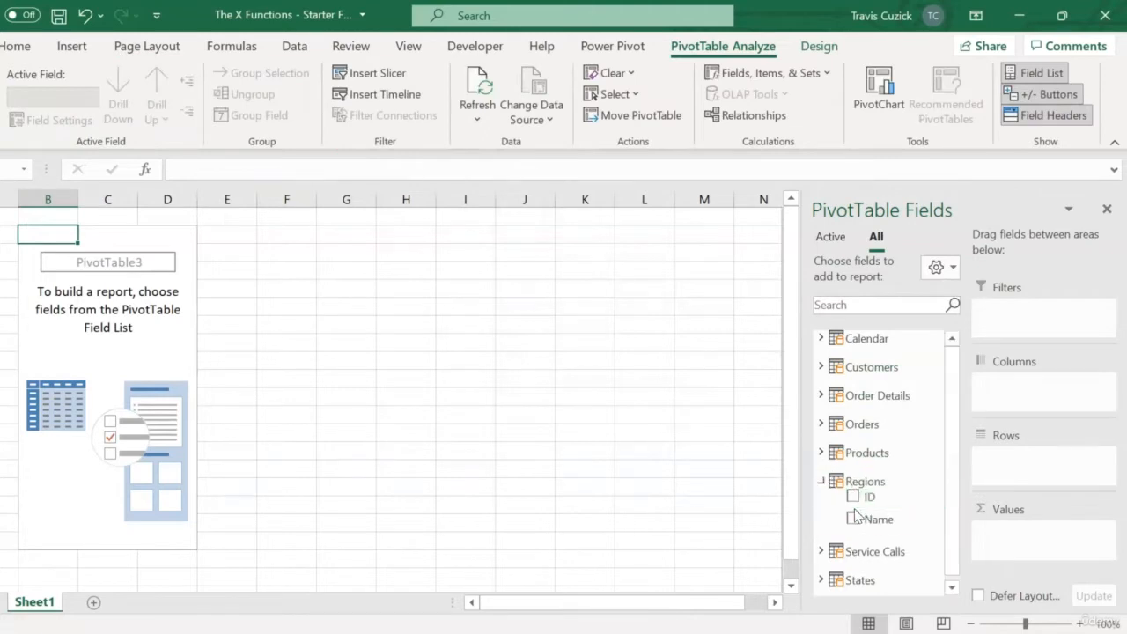
drag(856, 518, 1042, 458)
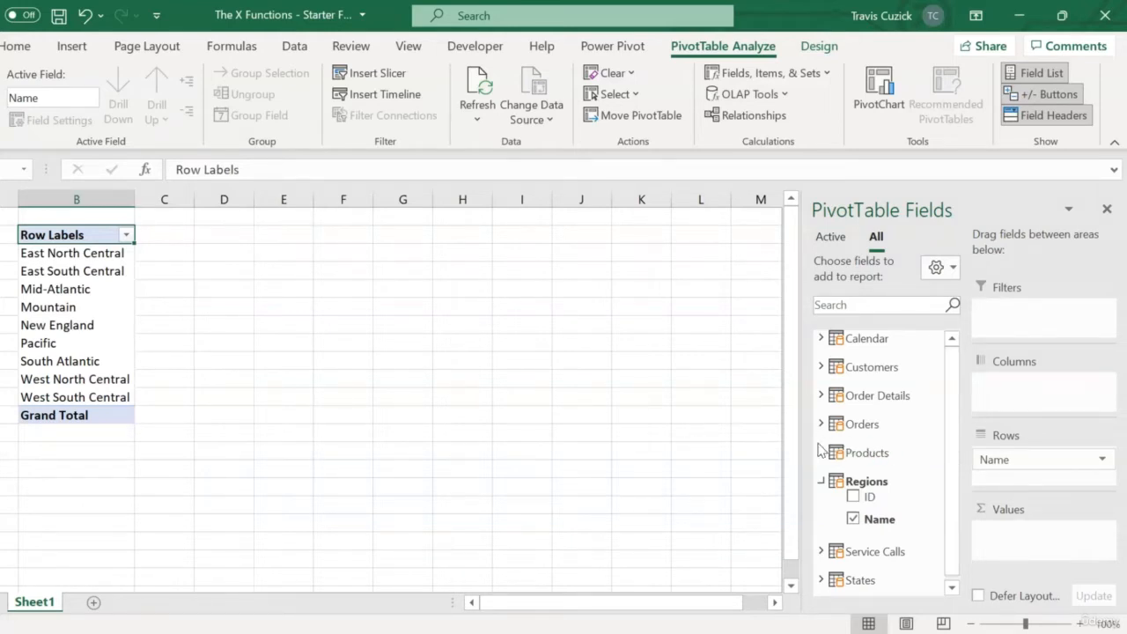
- Add the UnitPrice, OrderQty and LineTotal fields of the Order Details table to the PivotTable's values
click(823, 395)
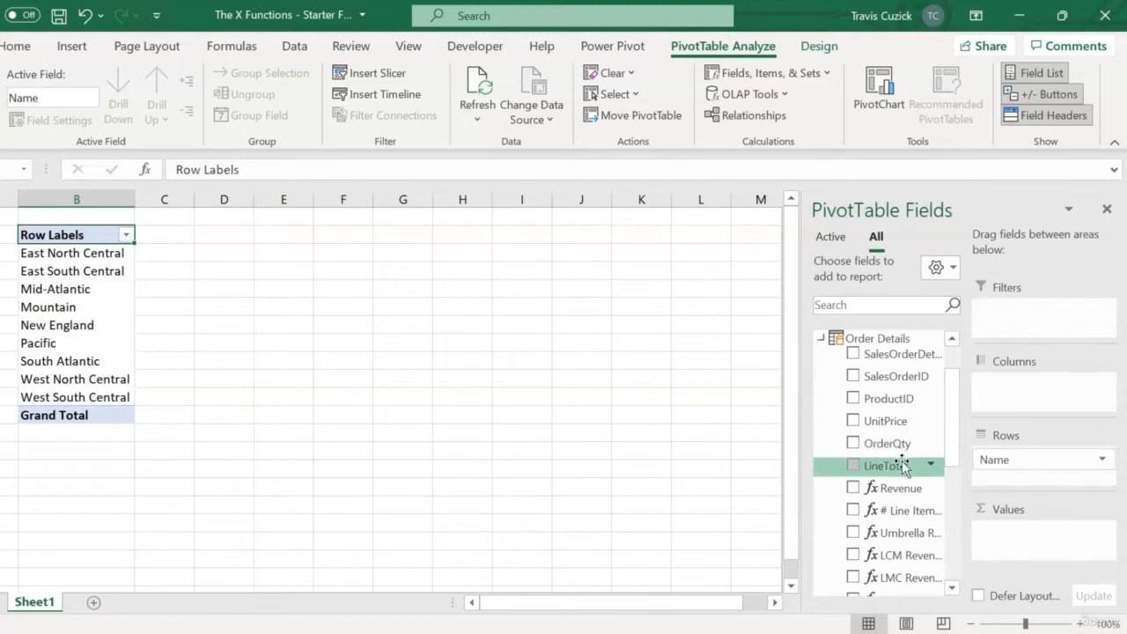
drag(920, 421, 1035, 540)
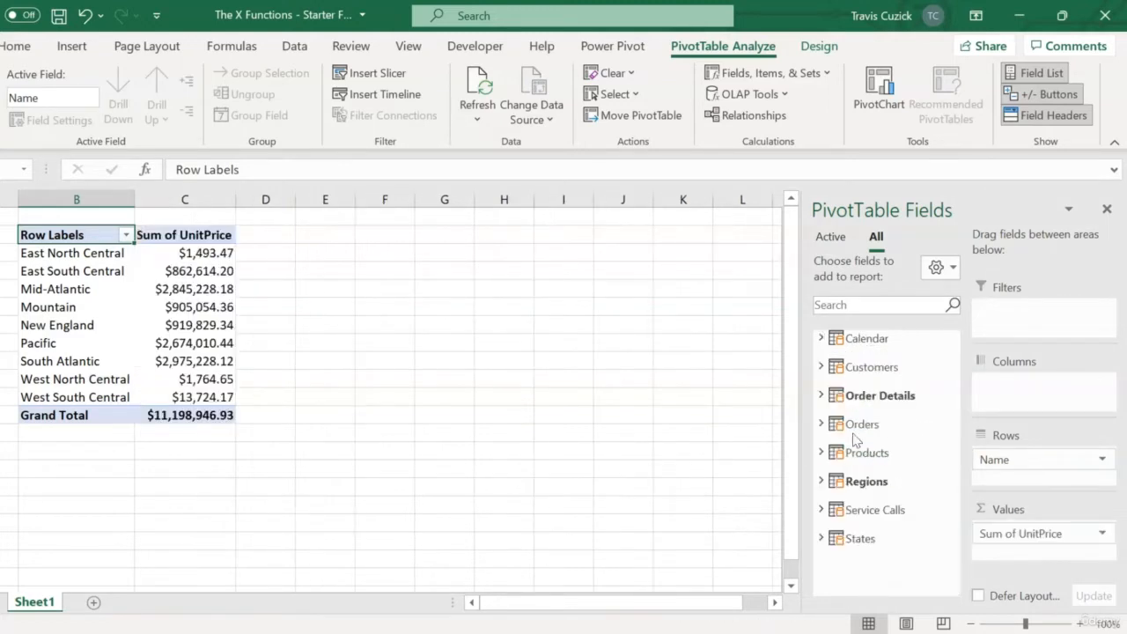
click(822, 395)
drag(885, 443, 1022, 551)
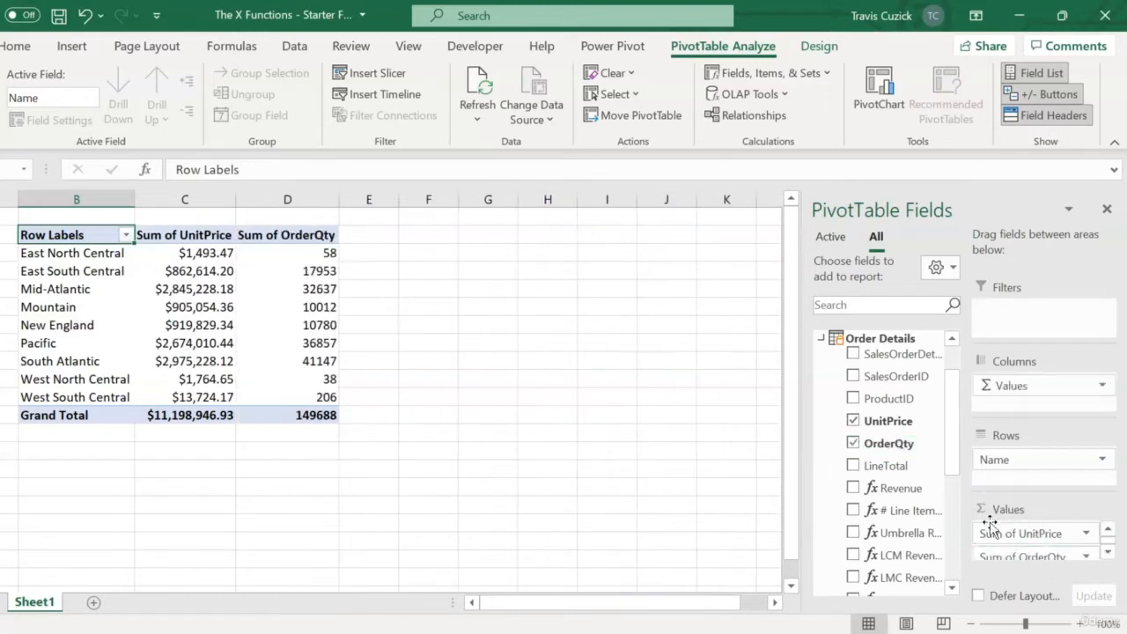
drag(886, 465, 1030, 549)
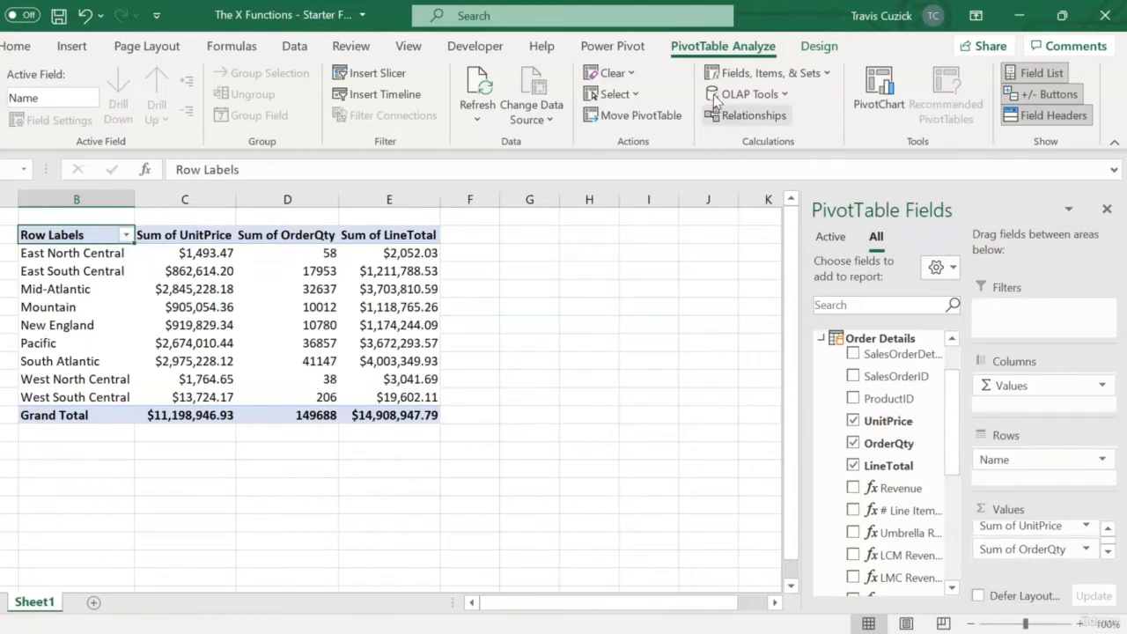
- Open the existing Revenue measure for editing from the list of managed measures
click(643, 51)
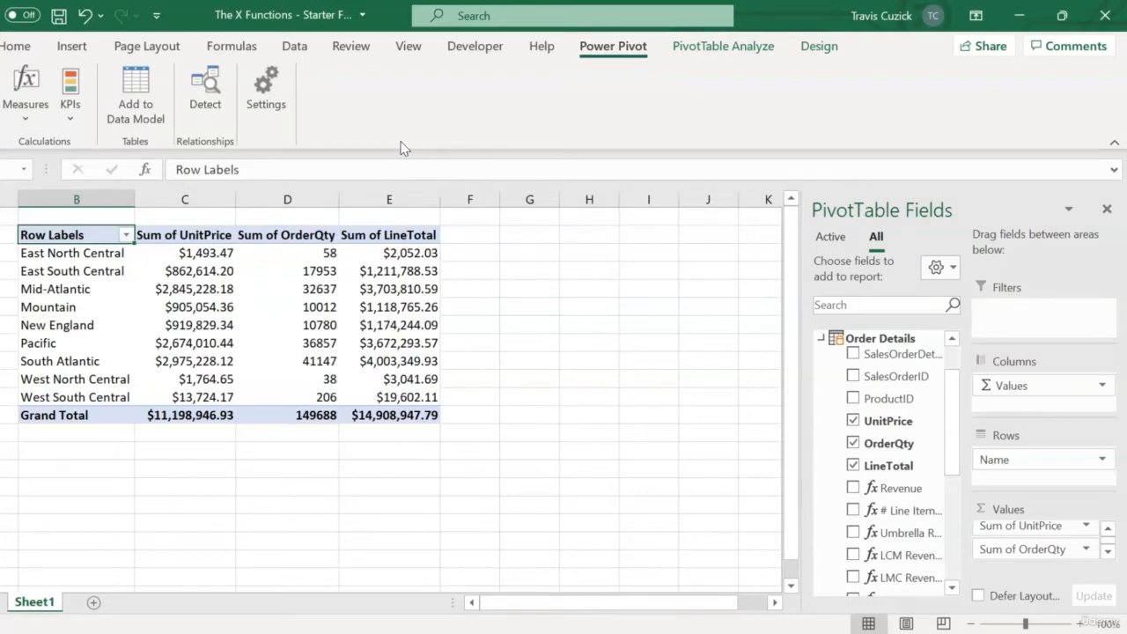
click(25, 117)
click(61, 166)
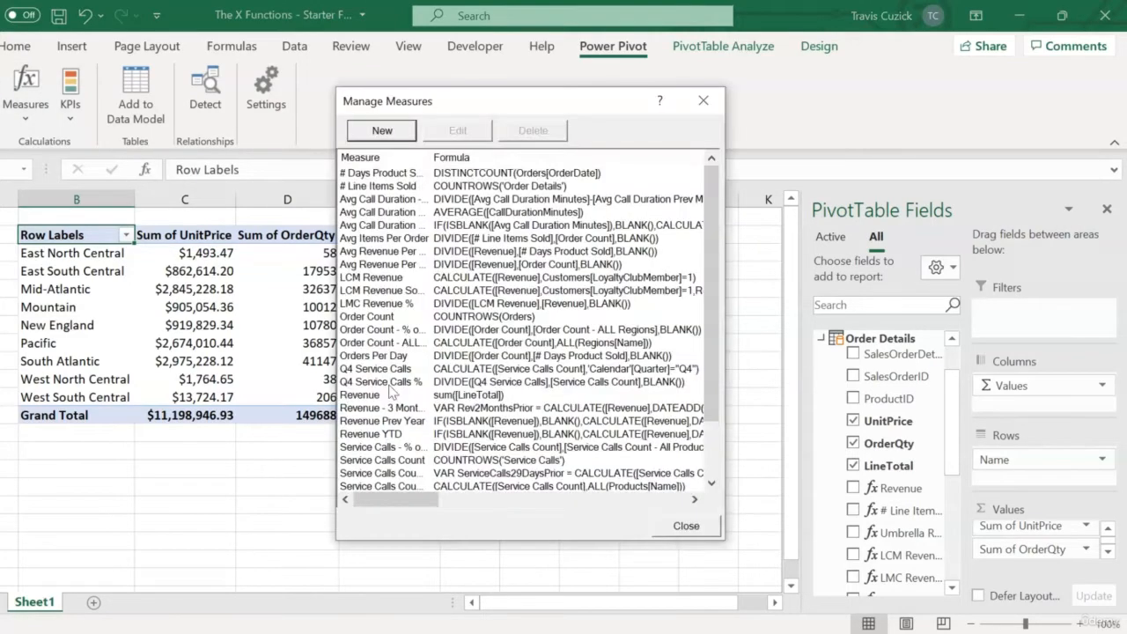
click(466, 394)
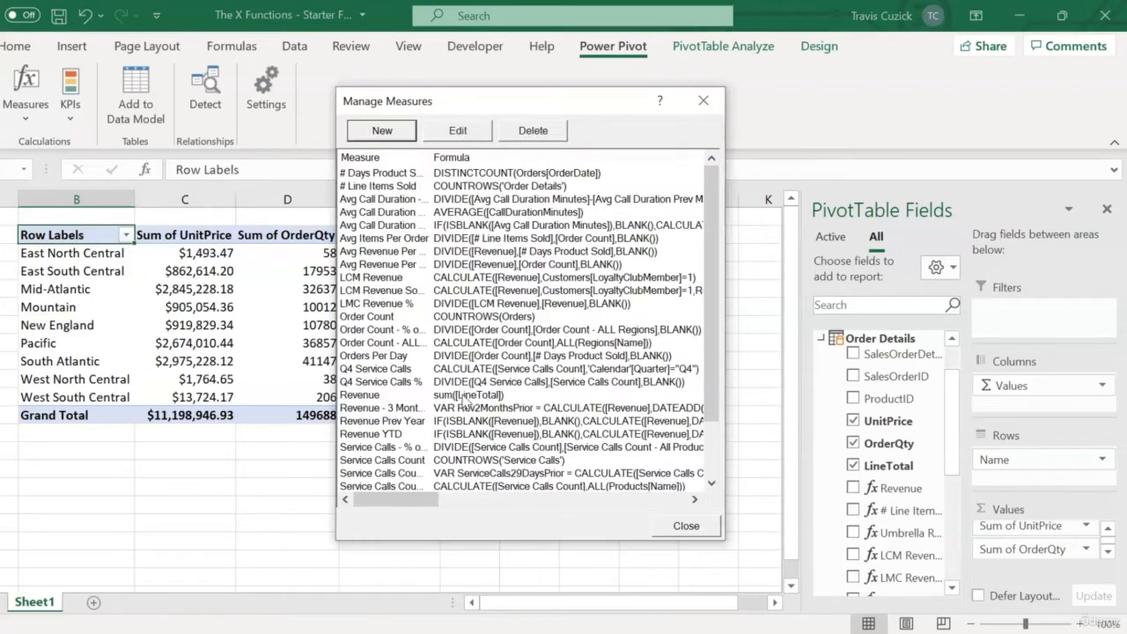
click(457, 130)
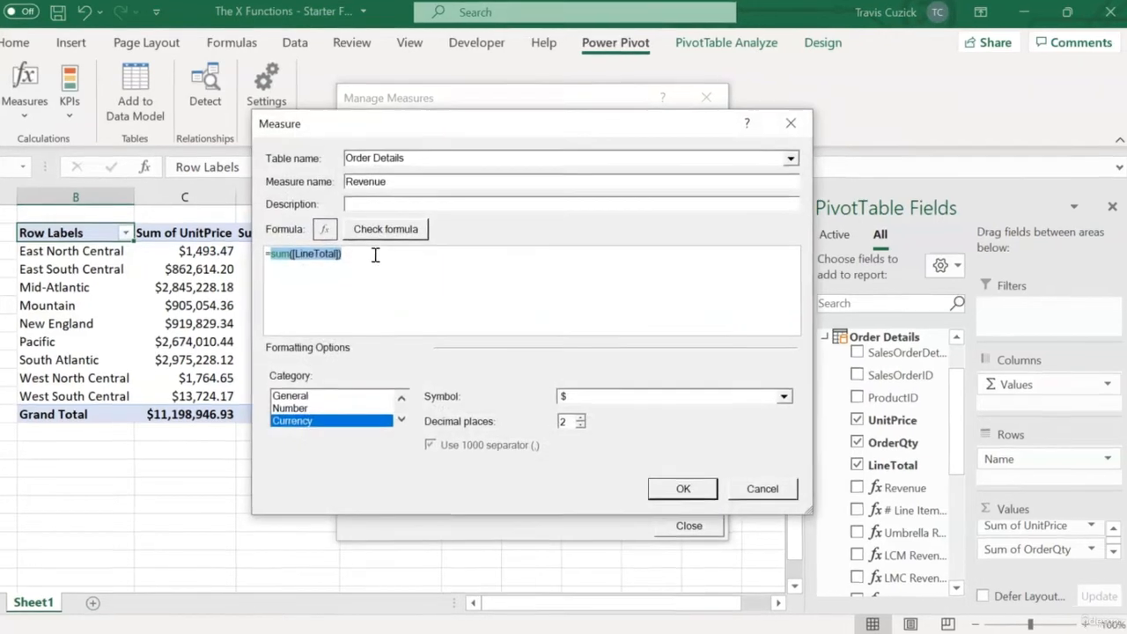
- Try the Revenue formula =sum('Order Details'[UnitPrice]*'Order Details'[OrderQty]) in place of the LineTotal sum and check it for errors
click(376, 256)
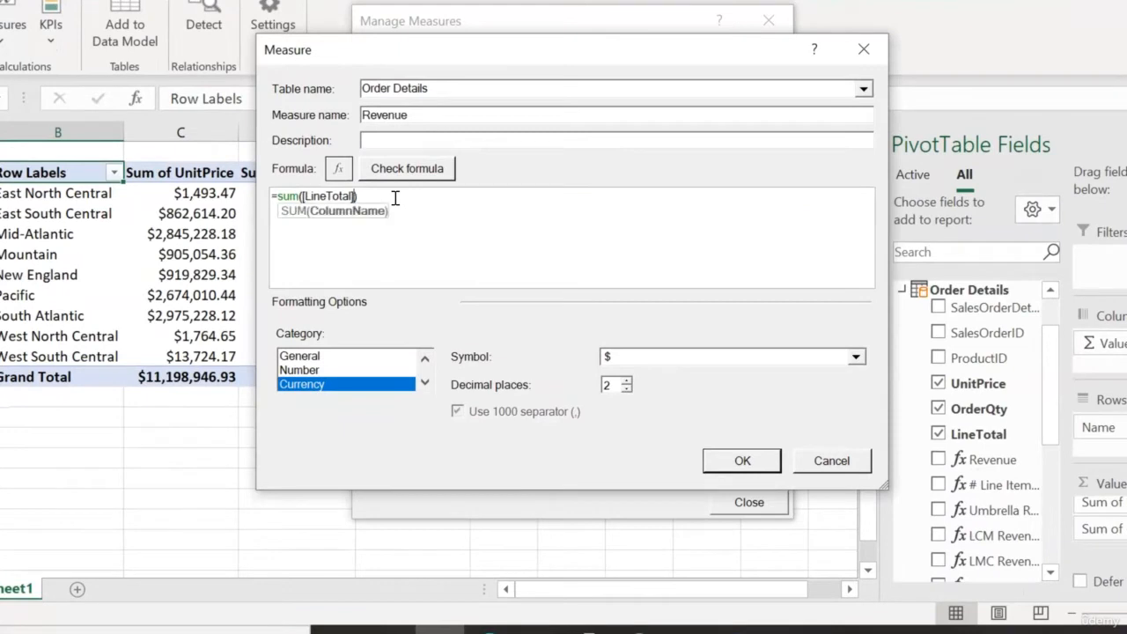
key(BackSpace)
key(BackSpace)
key(BackSpace)
key(BackSpace)
key(BackSpace)
key(BackSpace)
key(BackSpace)
key(BackSpace)
key(BackSpace)
key(BackSpace)
key(BackSpace)
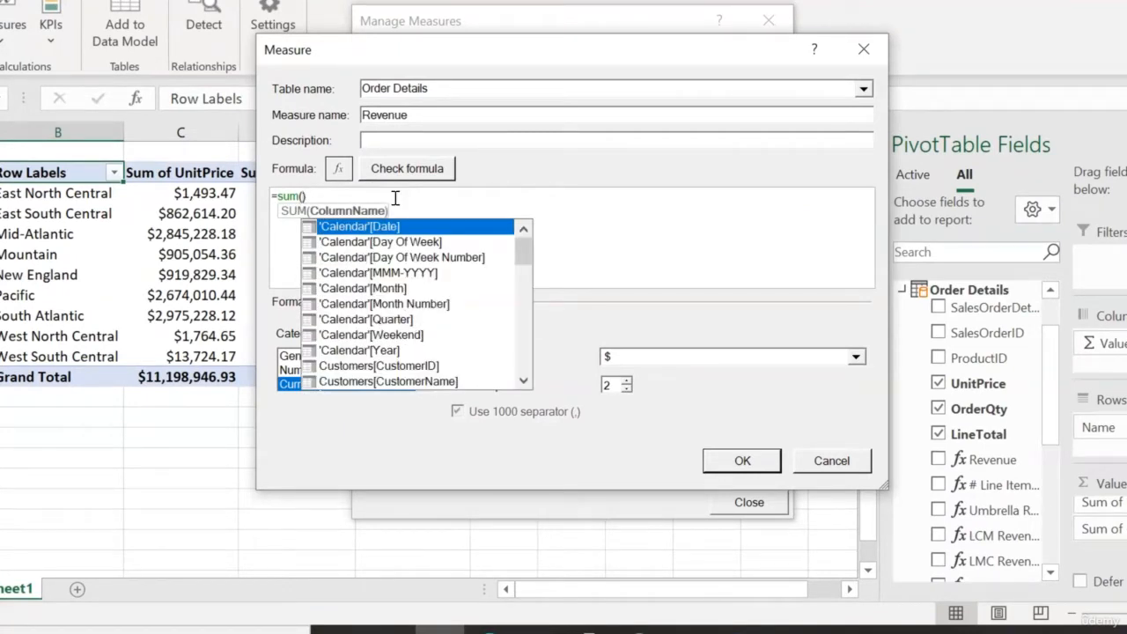
text(unit)
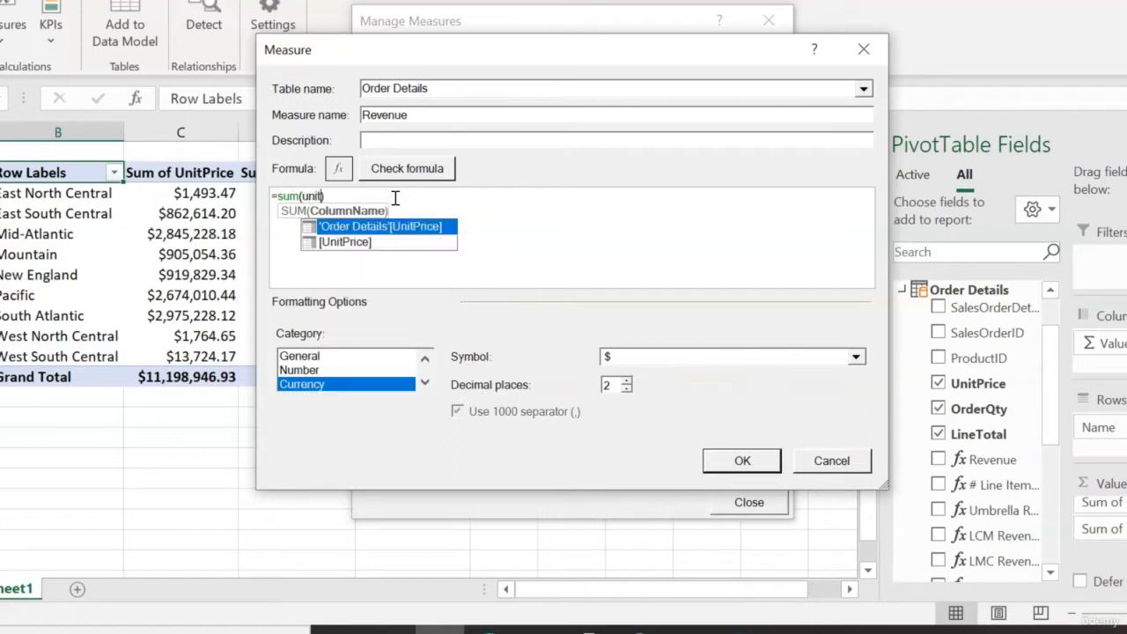
key(Tab)
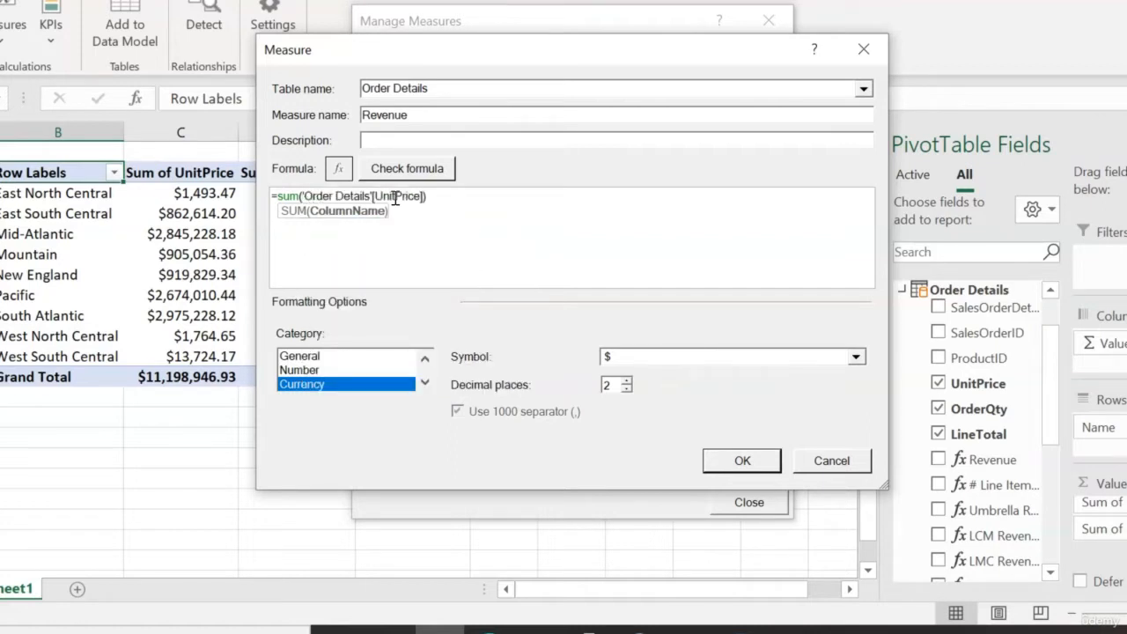
text(*order)
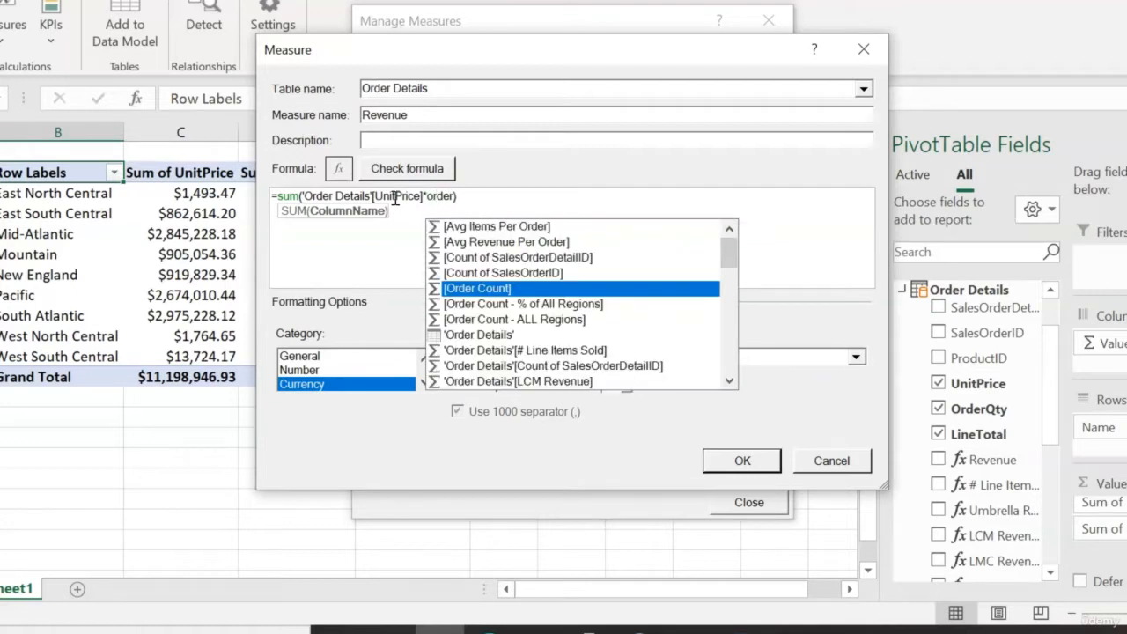
text(q)
key(Tab)
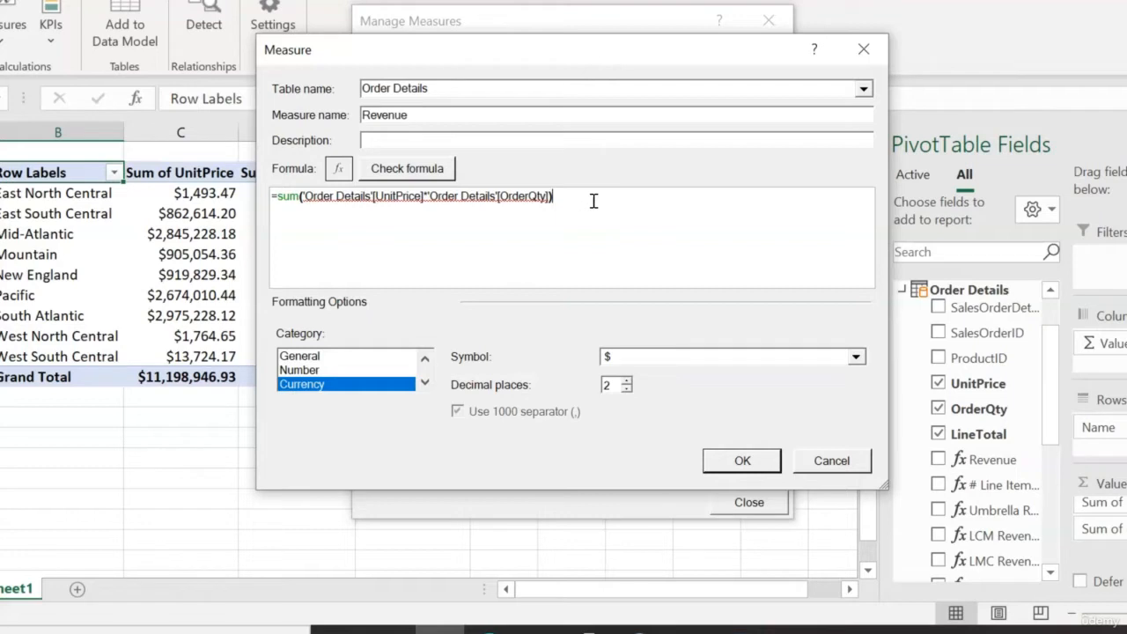
click(414, 168)
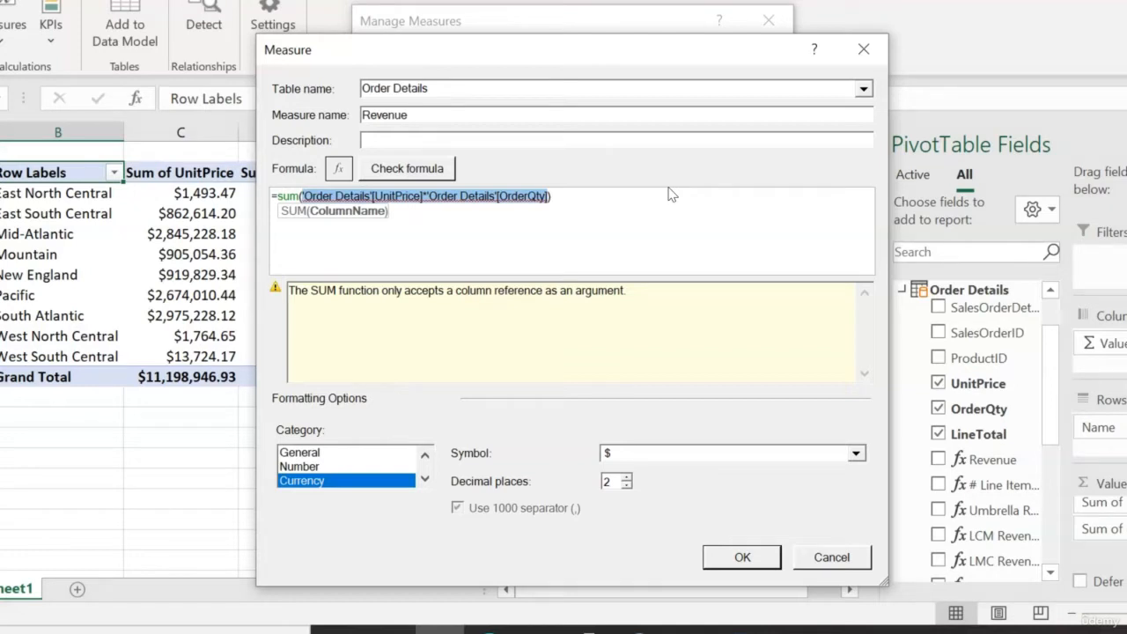
- Change the Revenue formula to =sum('Order Details'[UnitPrice])*SUM('Order Details'[OrderQty]), check it and save the measure
click(632, 246)
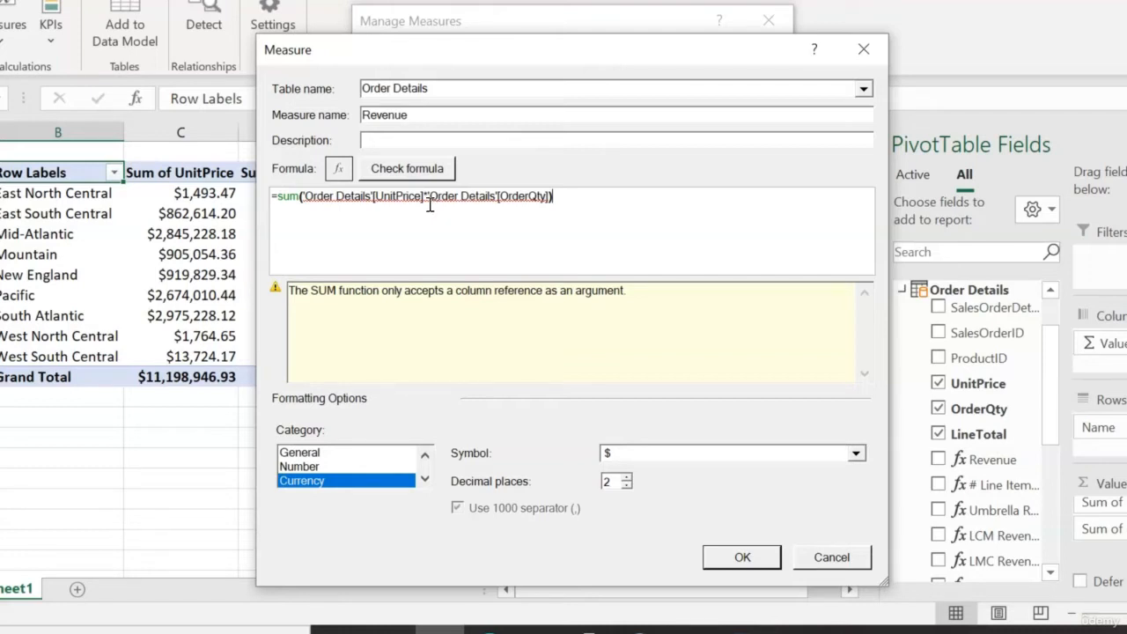
click(424, 199)
text())
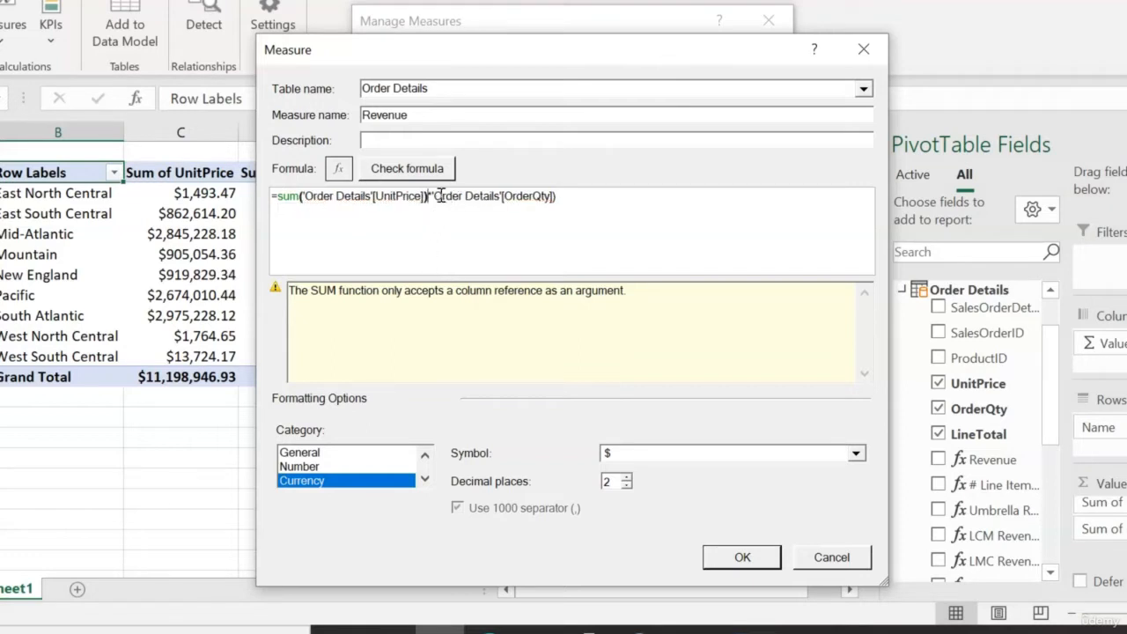
key(Right)
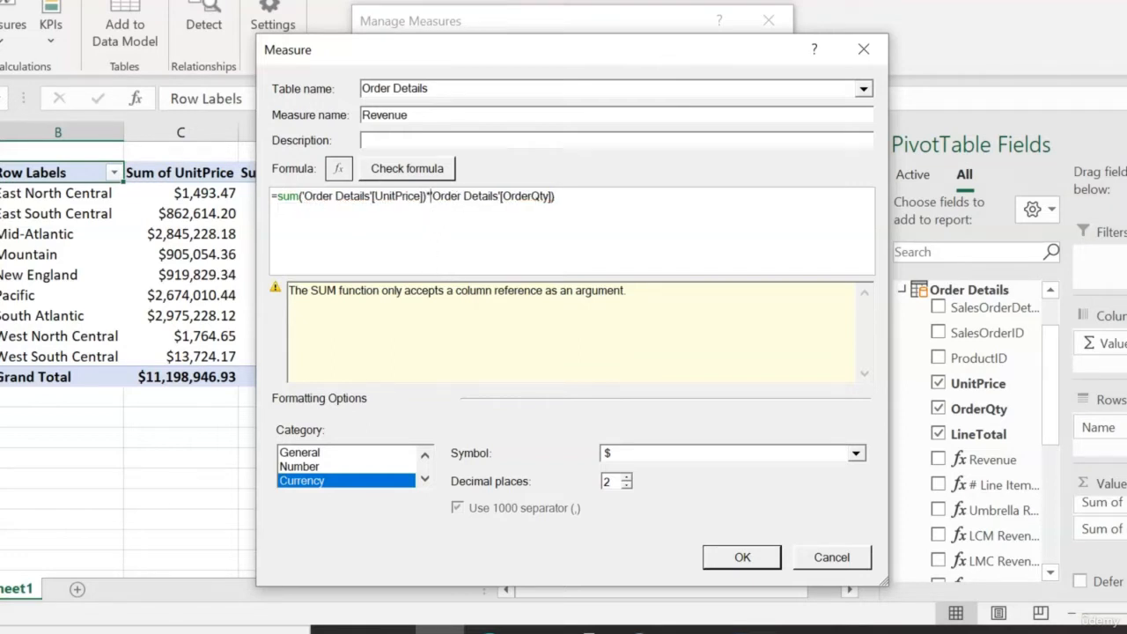
text(SUM()
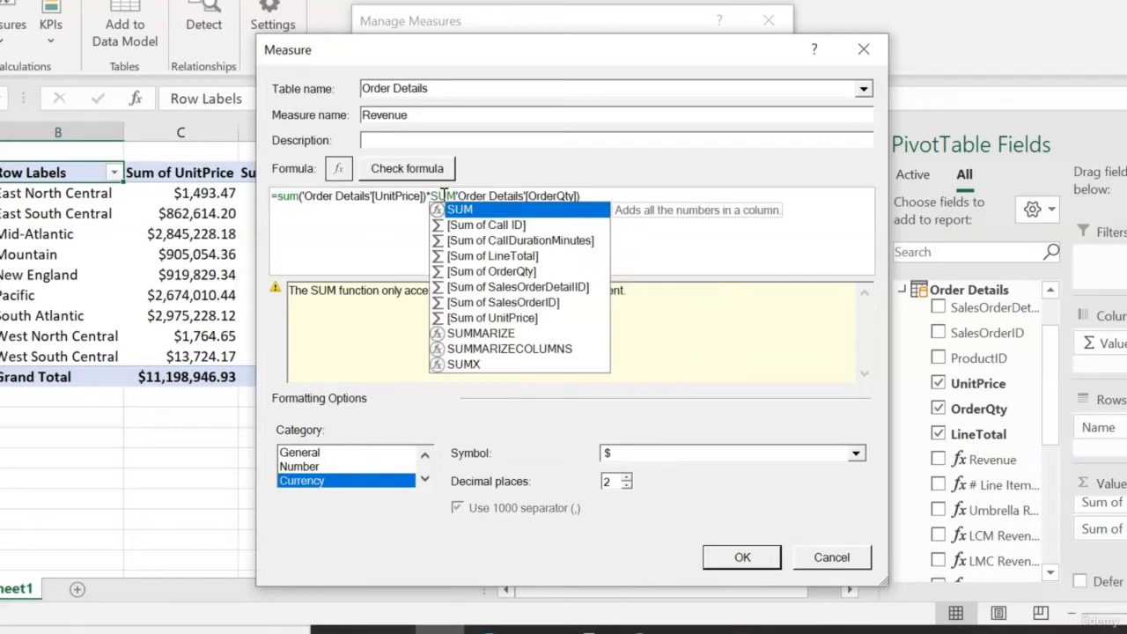
click(599, 195)
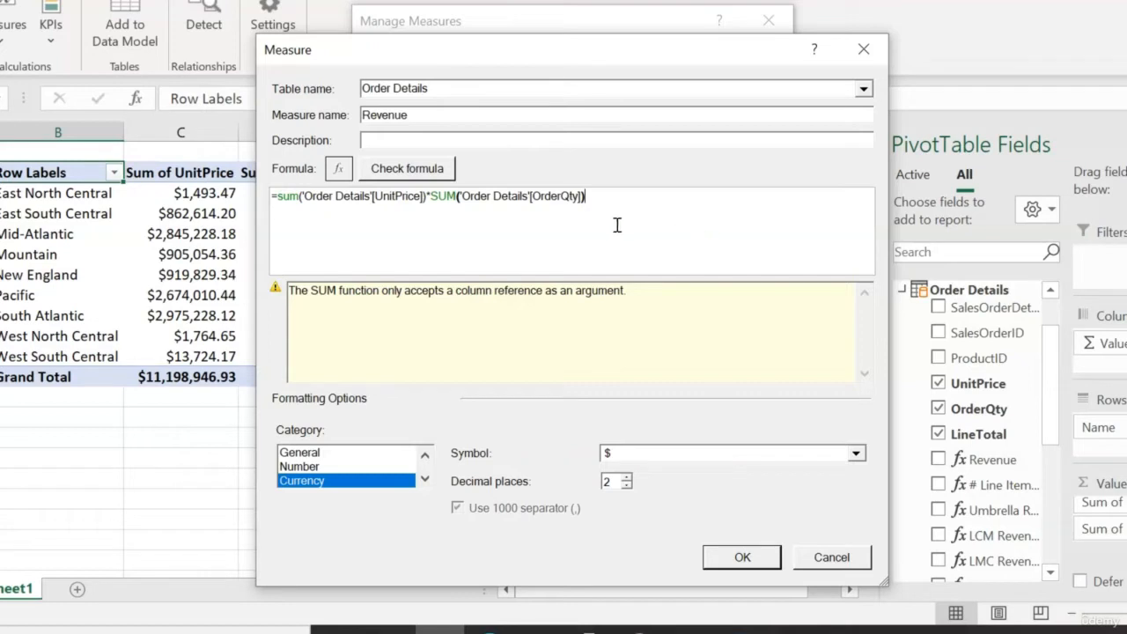
click(409, 169)
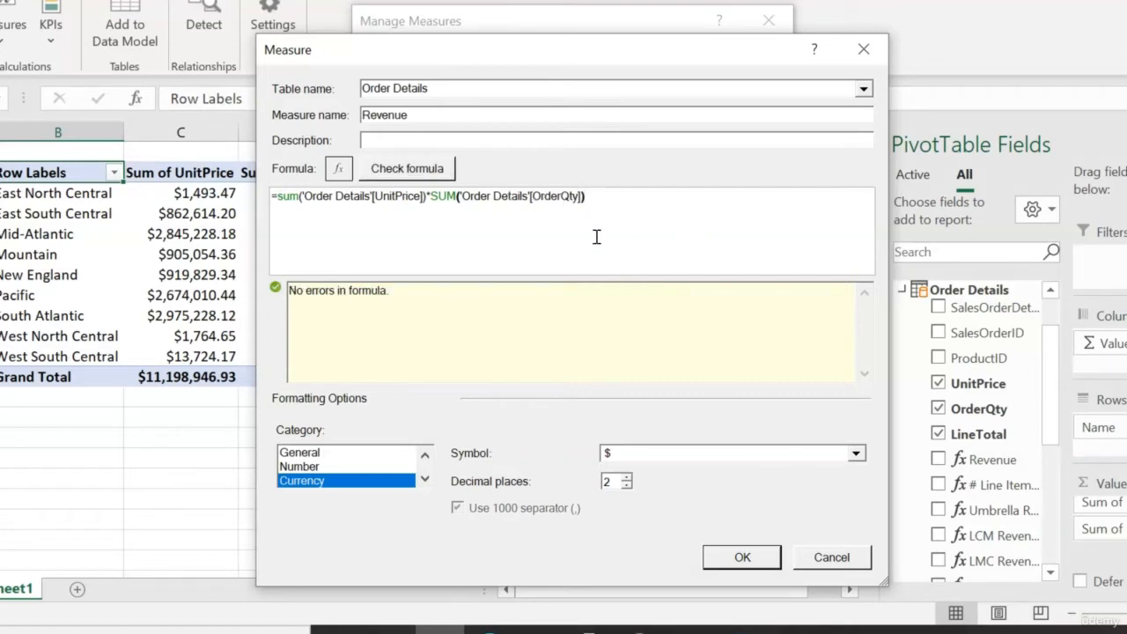
click(743, 558)
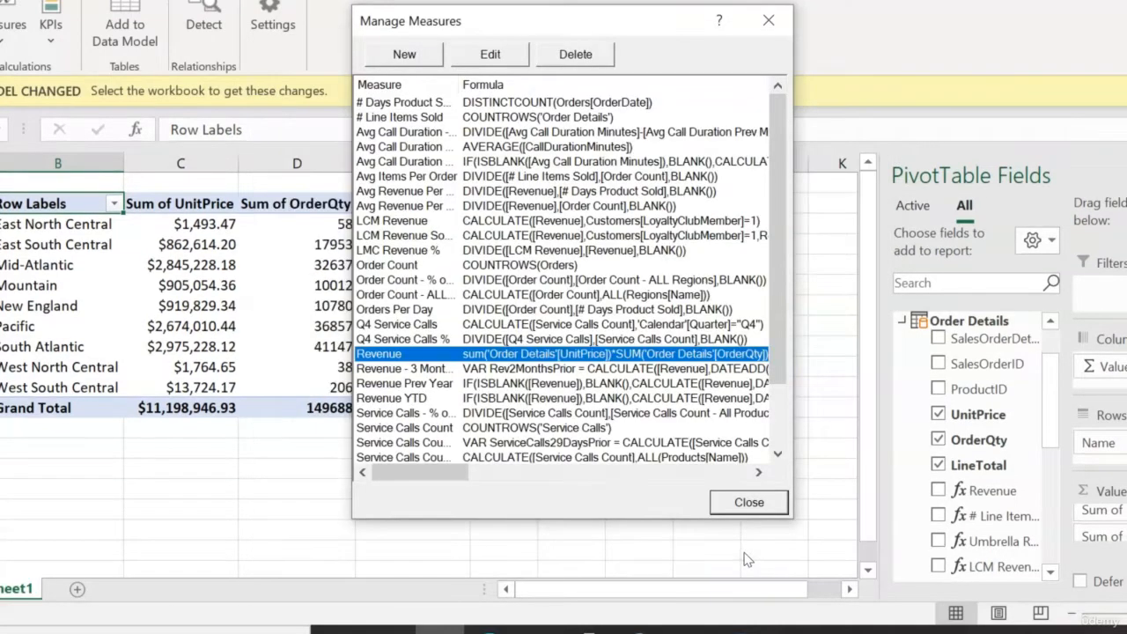
- Close the measure manager and add the Revenue measure to the PivotTable's values
click(730, 502)
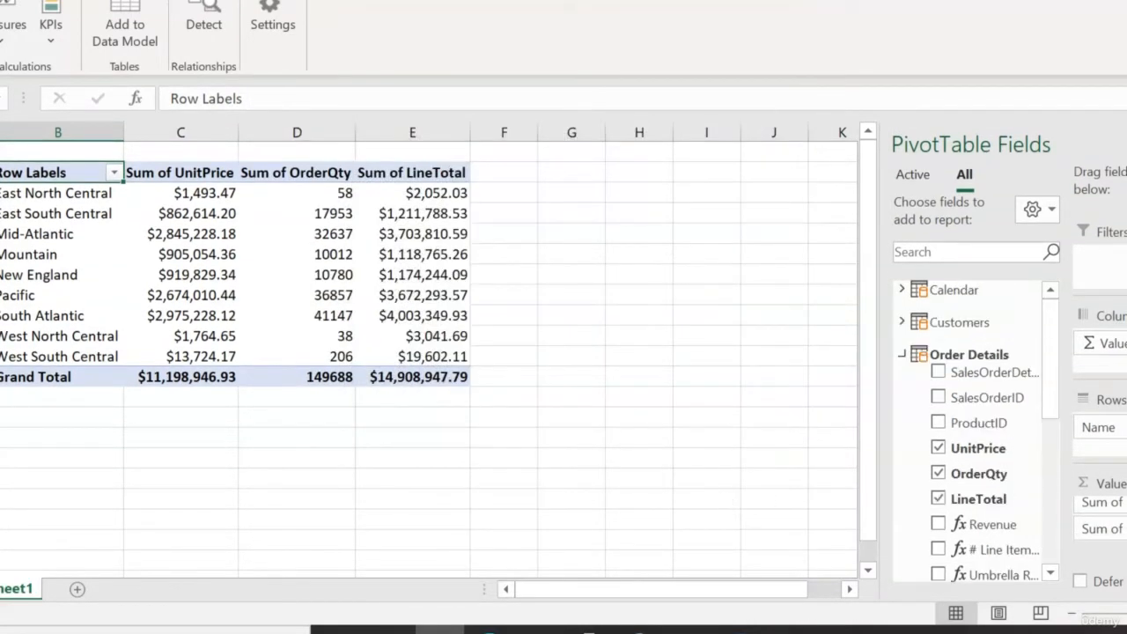
click(984, 523)
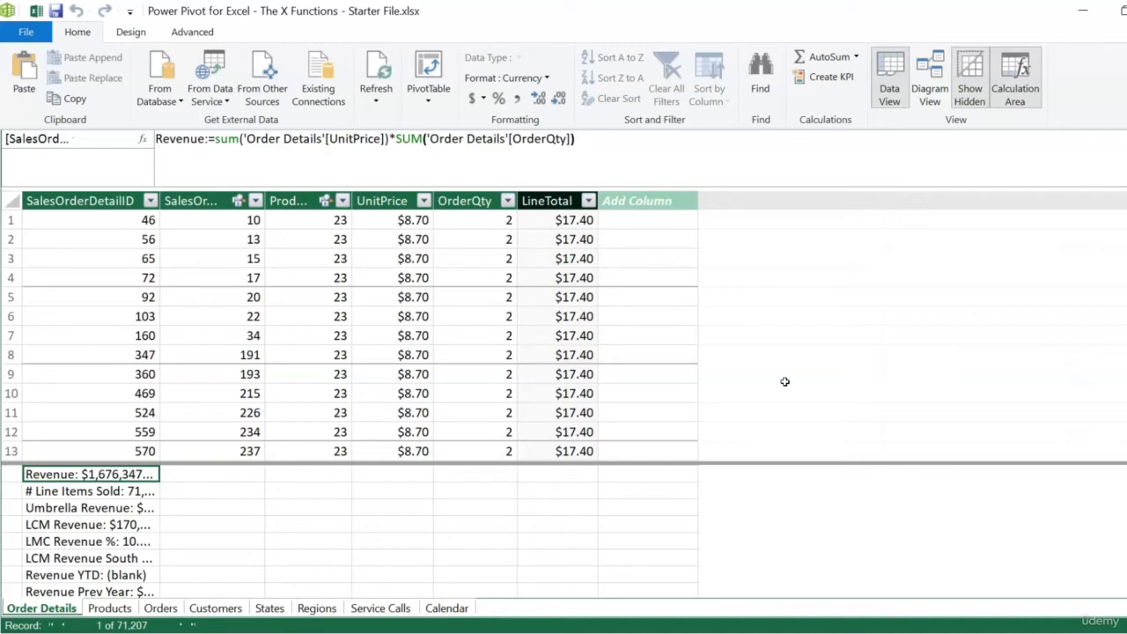
- Switch back to the Excel workbook and open the Revenue measure for editing from the list of managed measures
key(alt+Tab)
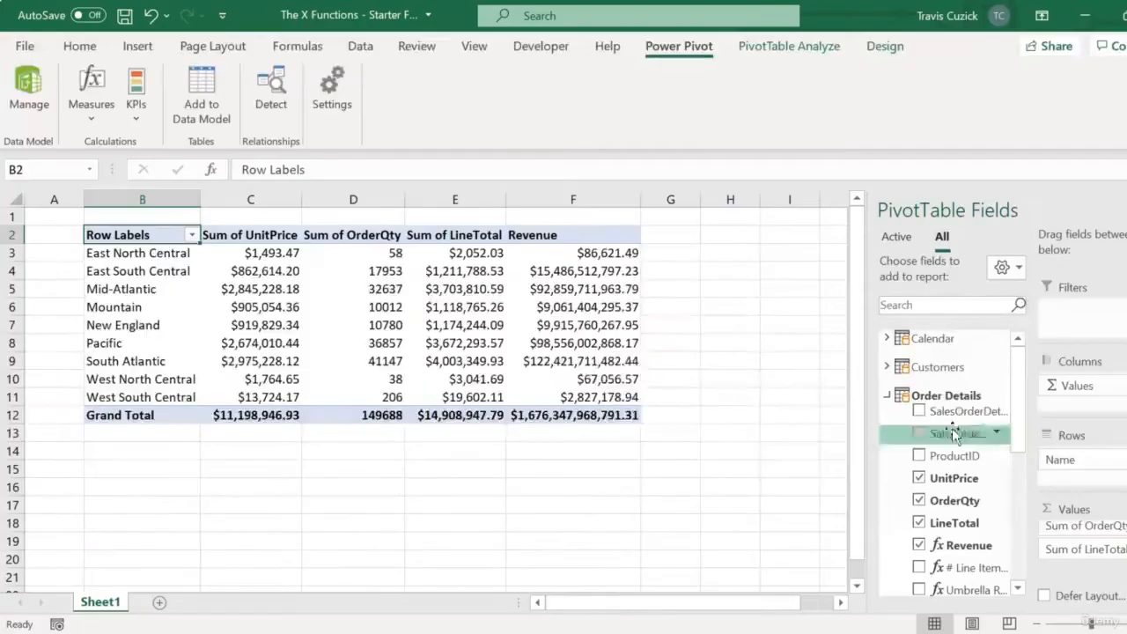
click(82, 124)
click(125, 175)
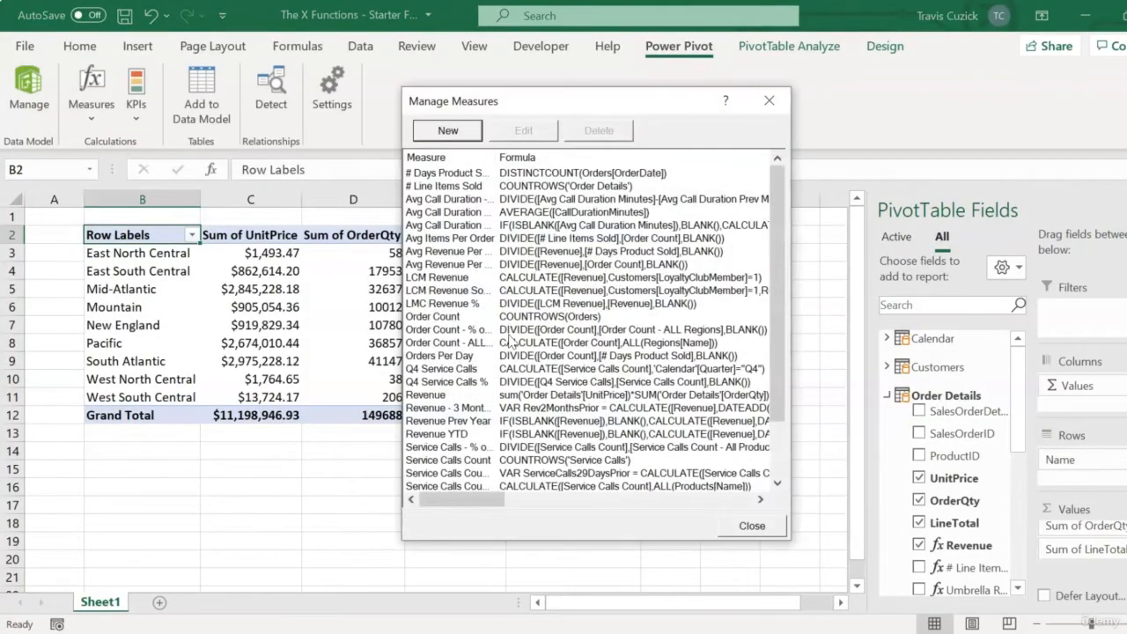
click(483, 394)
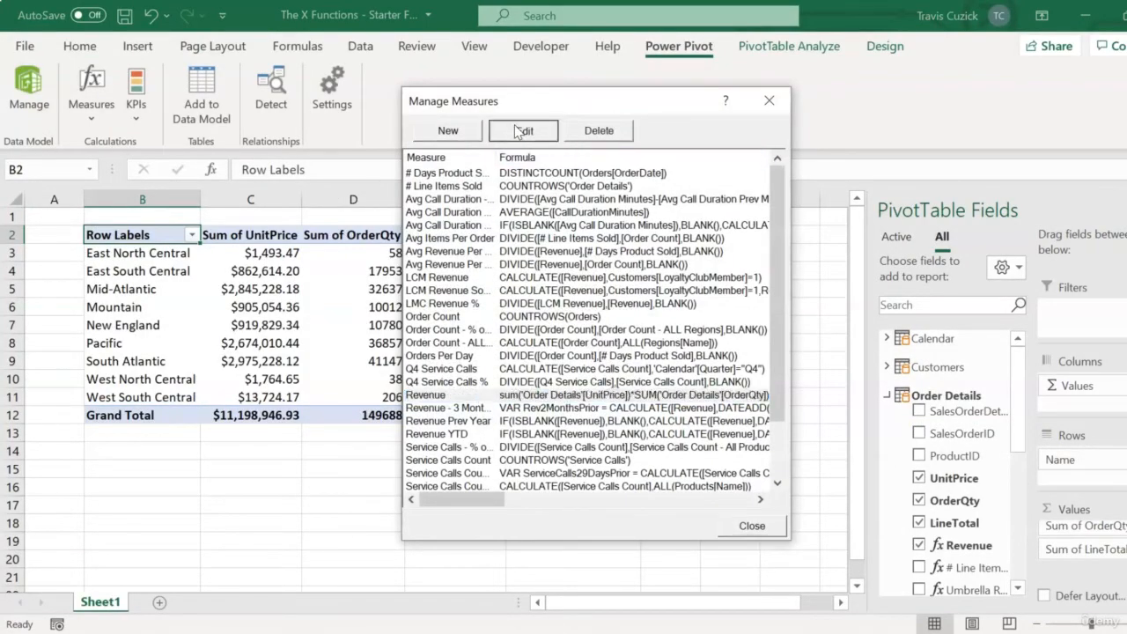
click(523, 129)
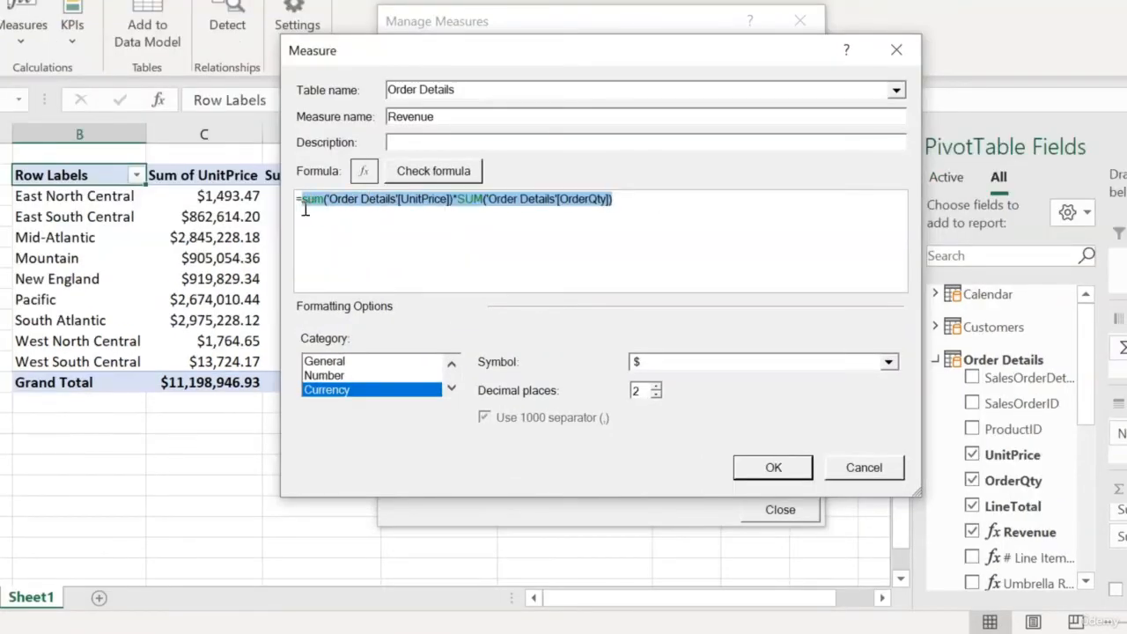
- Replace the Revenue measure's formula with =SUMX('Order Details',[OrderQty]*[UnitPrice])
key(BackSpace)
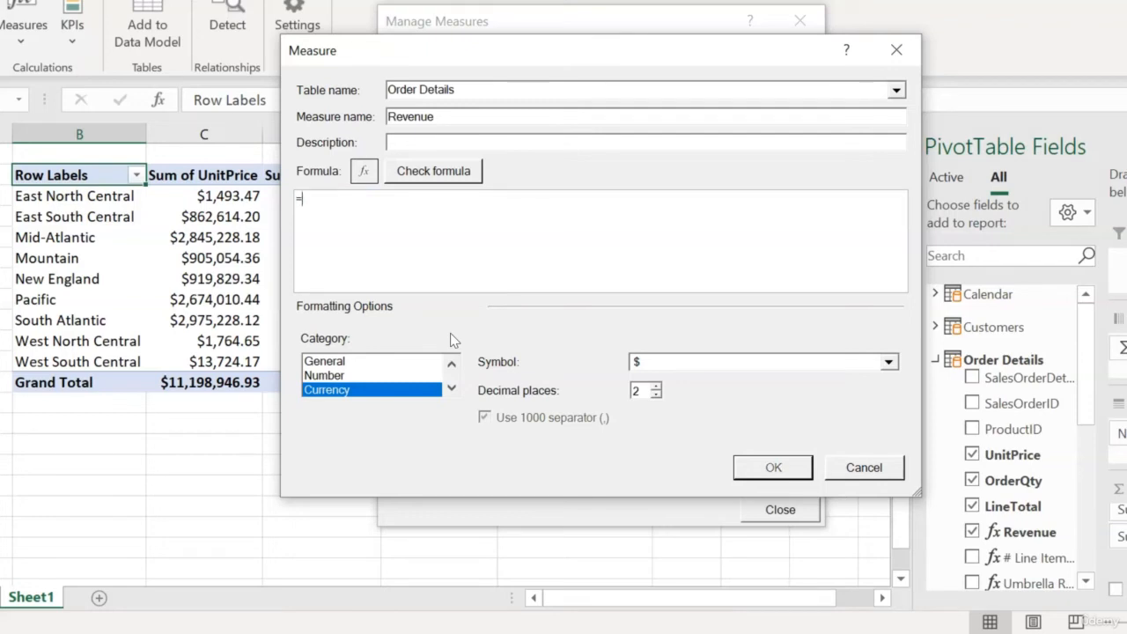
text(SUMX()
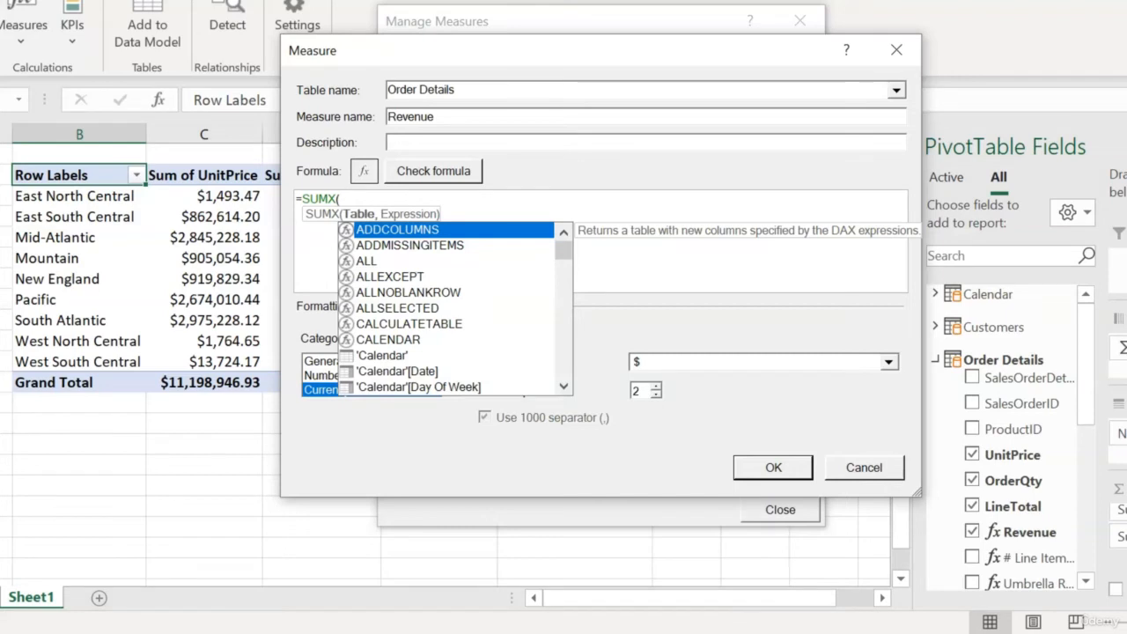
text(ORD)
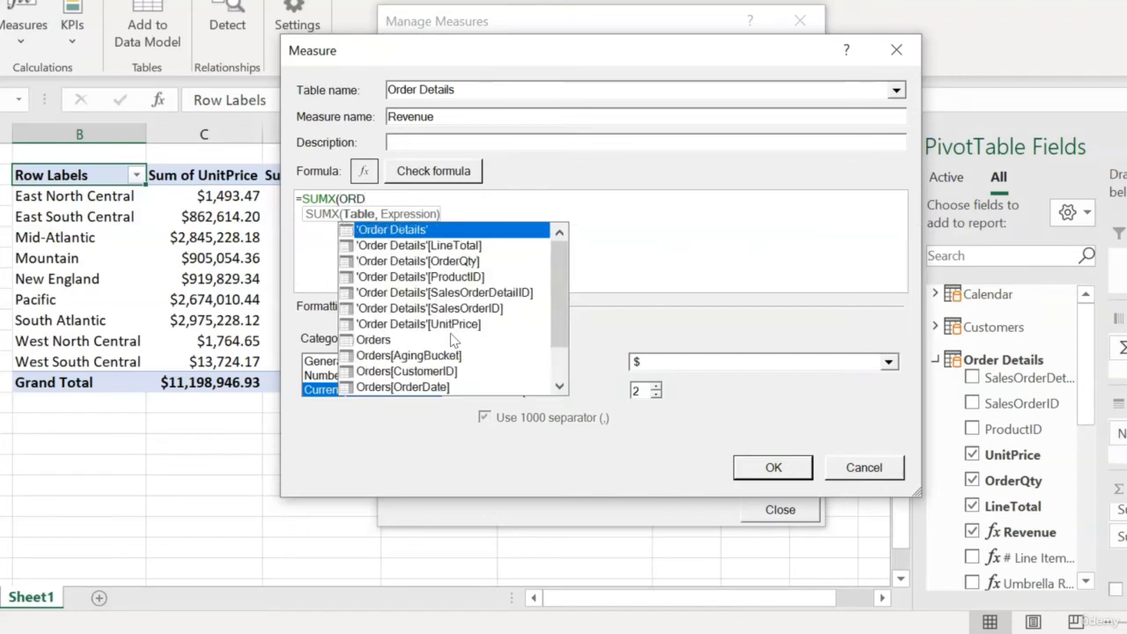
key(Tab)
text(,)
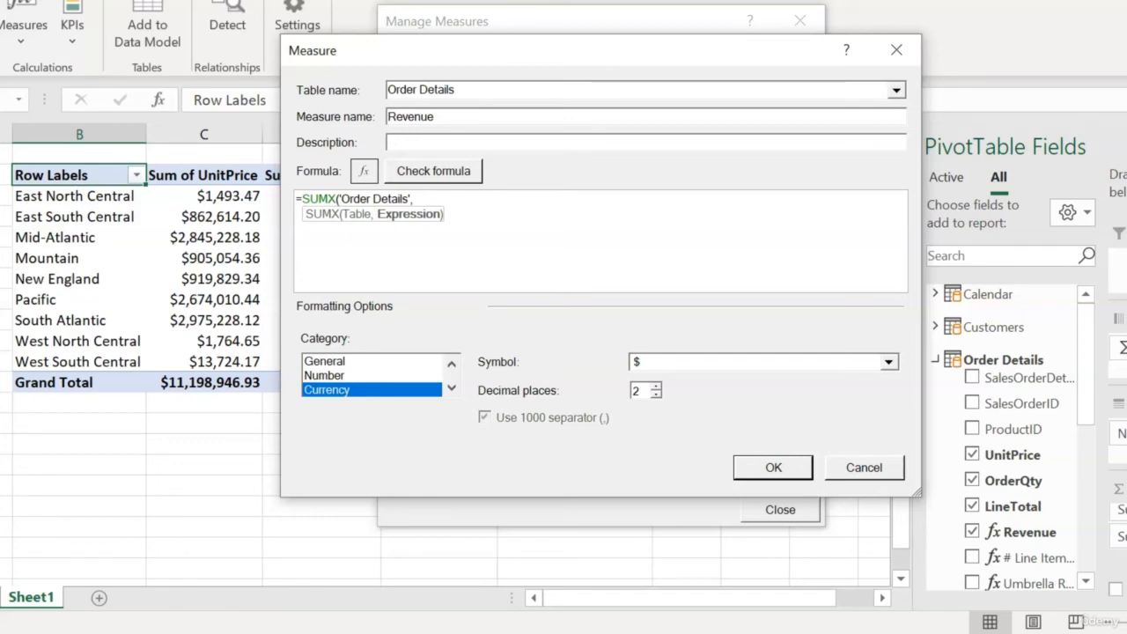
text(ORDERQ)
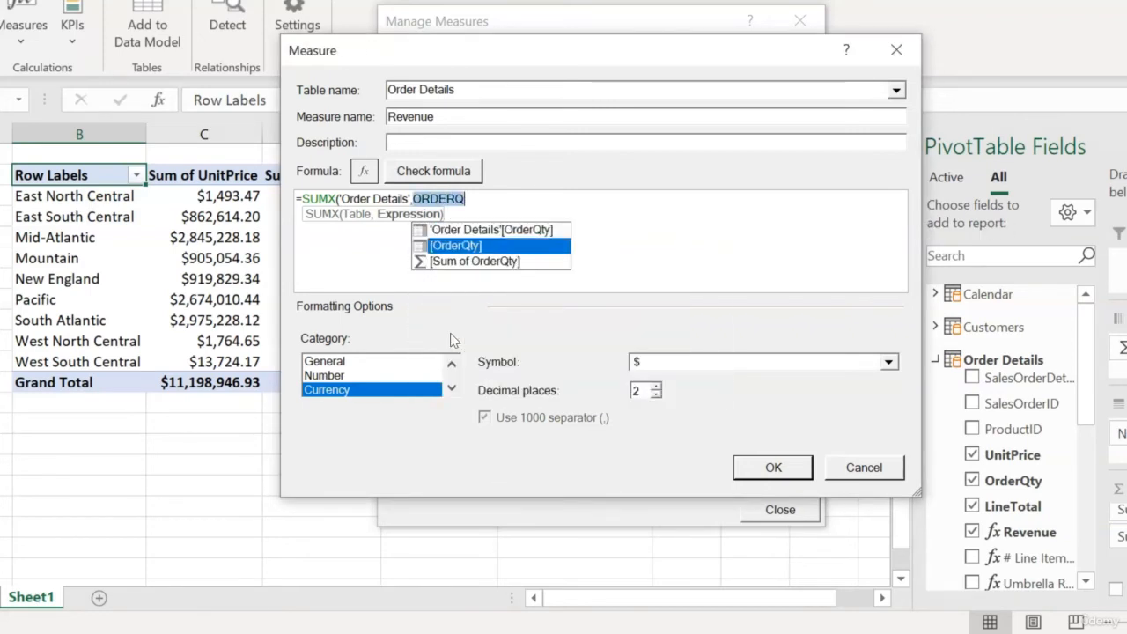
key(Tab)
text(*[UNIT)
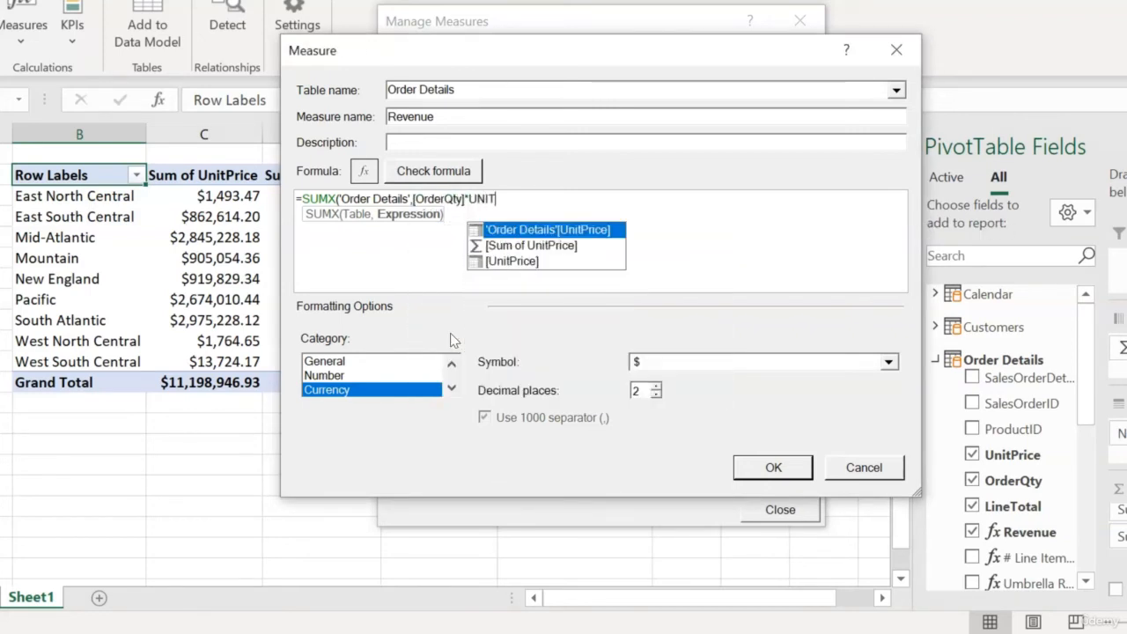
key(Down)
key(Down)
key(Tab)
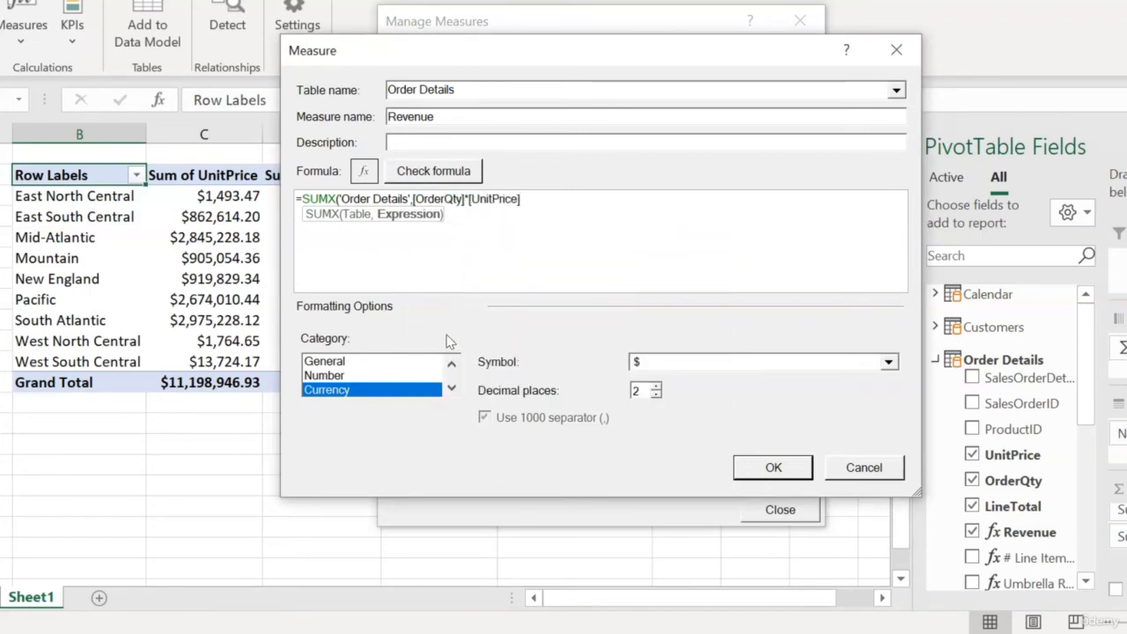
text())
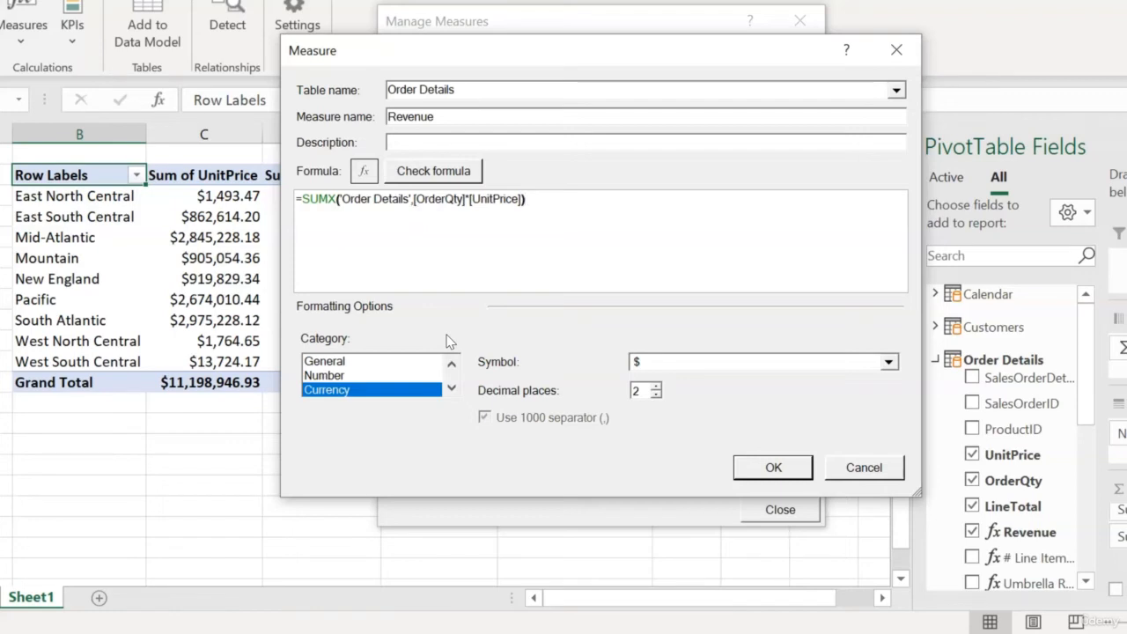
- Check the Revenue formula for errors, save the measure and close the measure manager
click(460, 181)
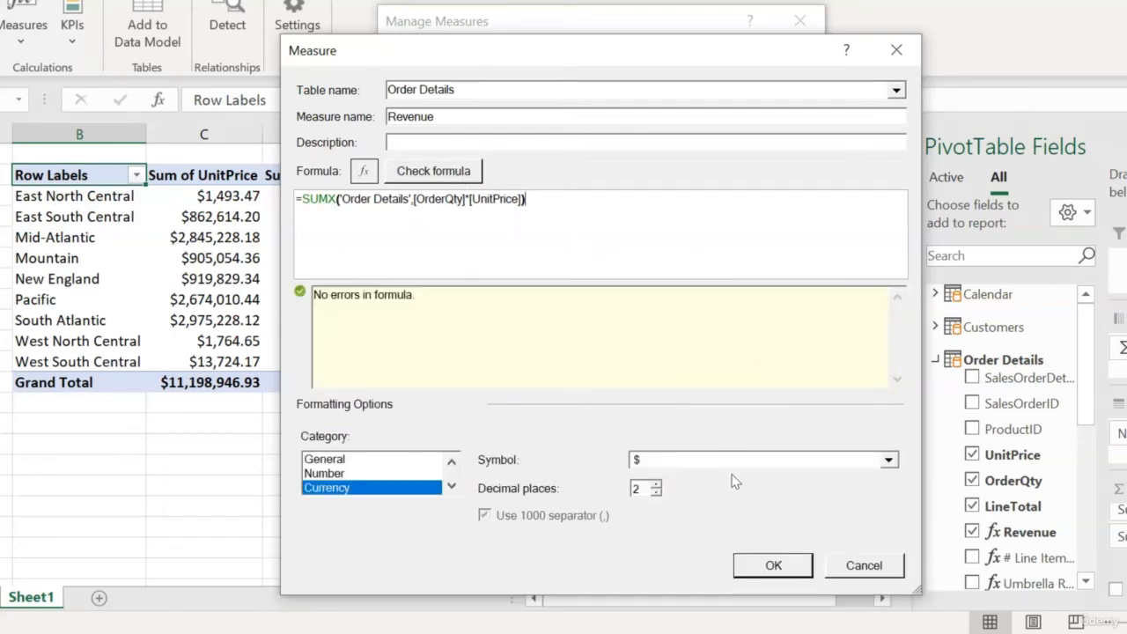
click(769, 566)
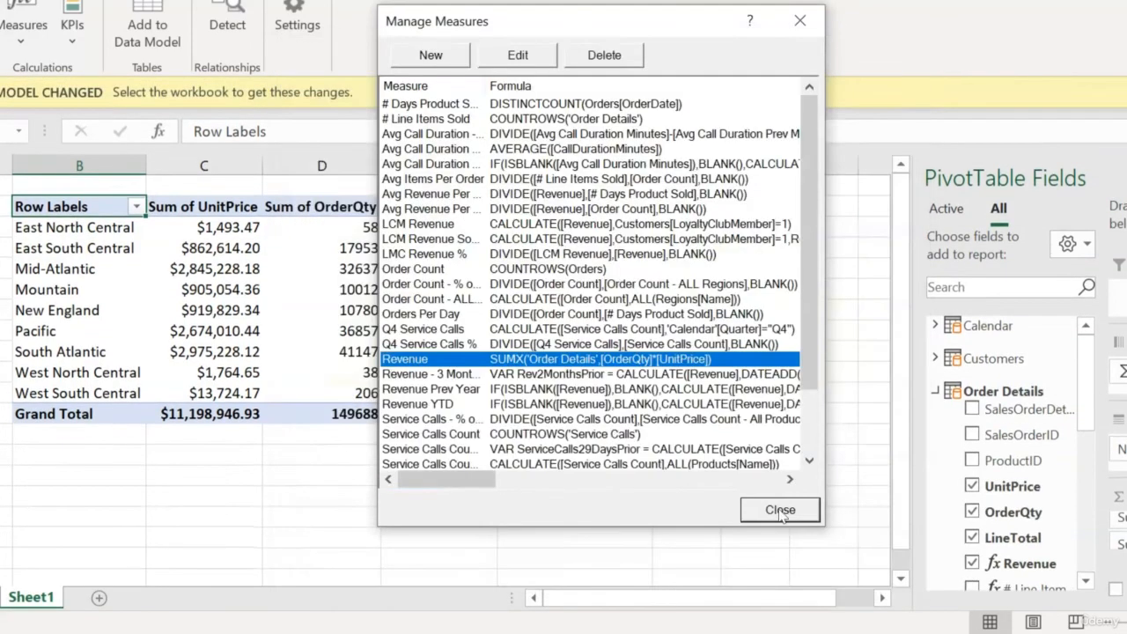
click(779, 510)
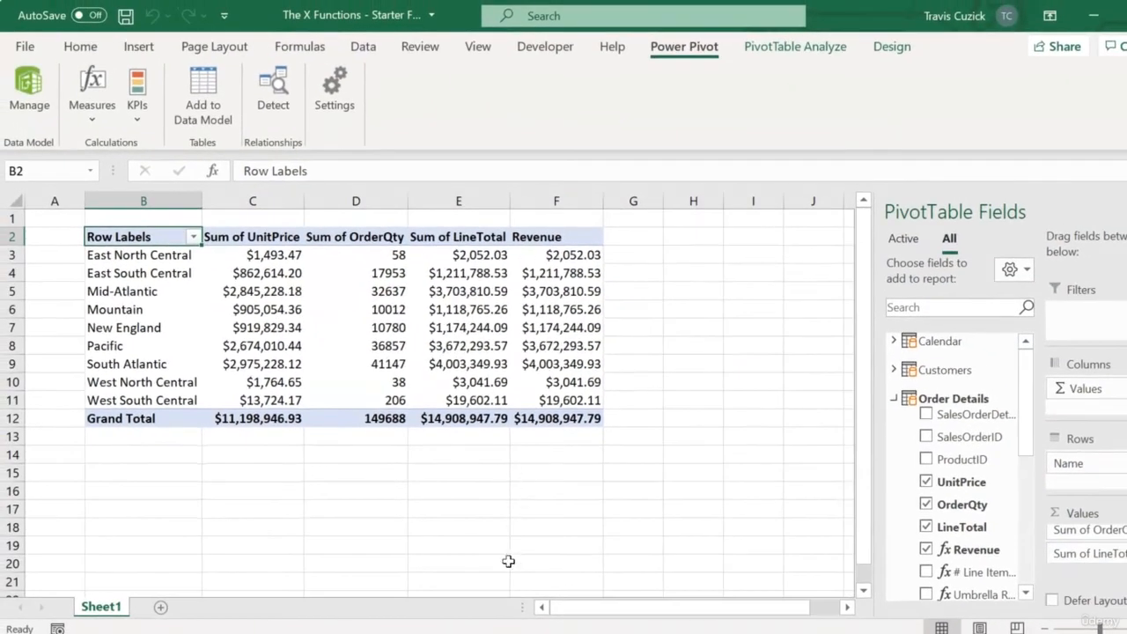
- Switch to the Power Pivot window and delete the LineTotal calculated column from the Order Details table
click(485, 633)
click(553, 603)
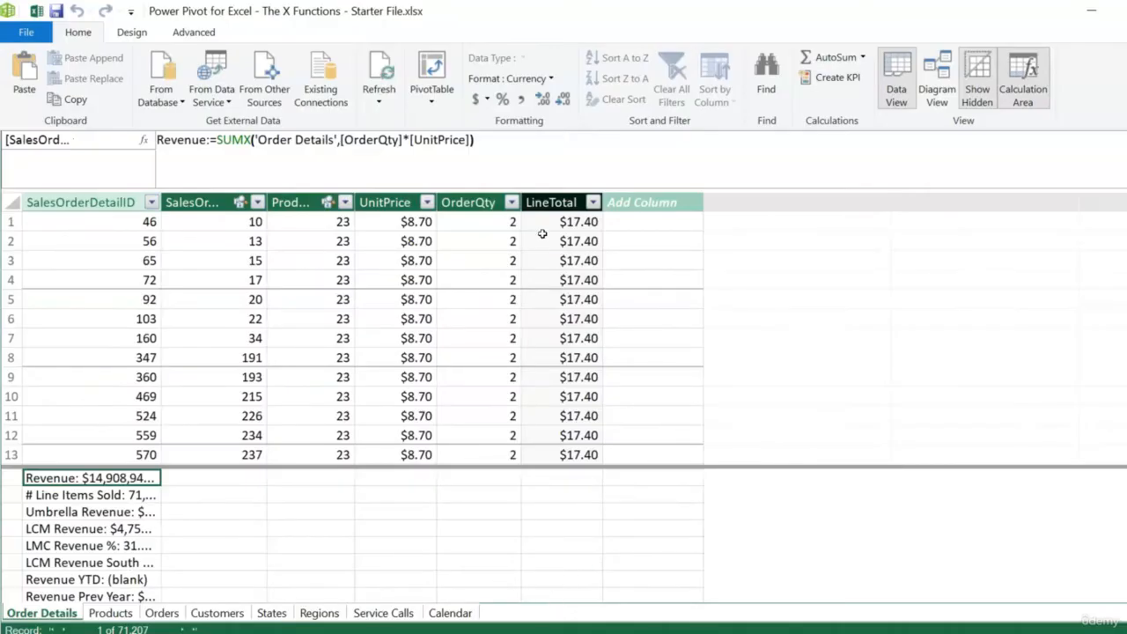
click(551, 205)
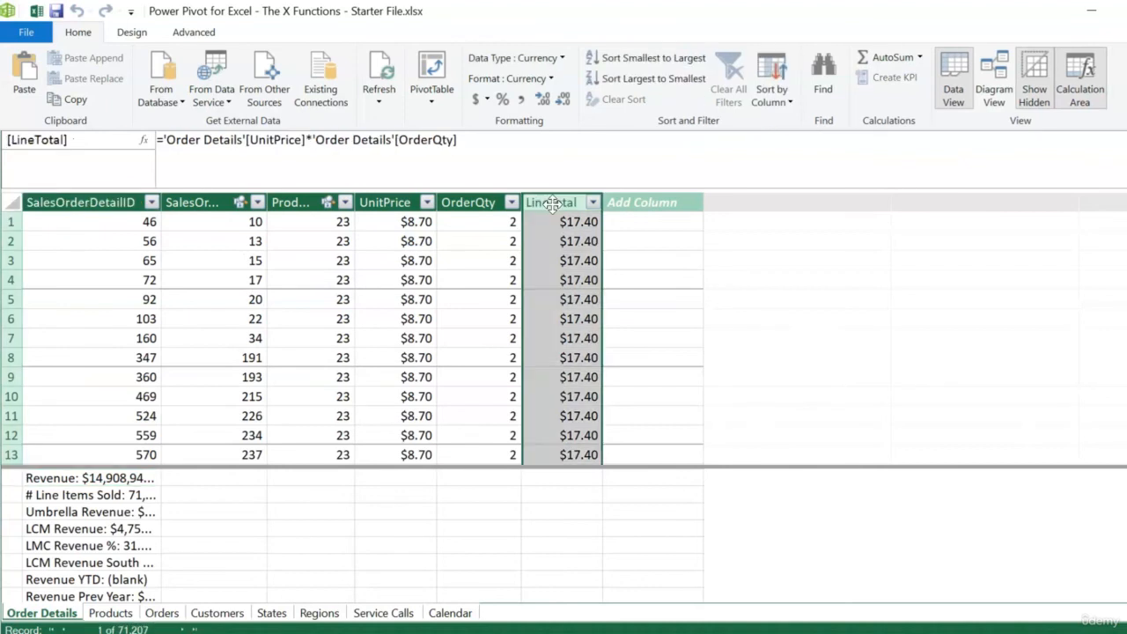
right_click(582, 303)
click(634, 372)
click(596, 349)
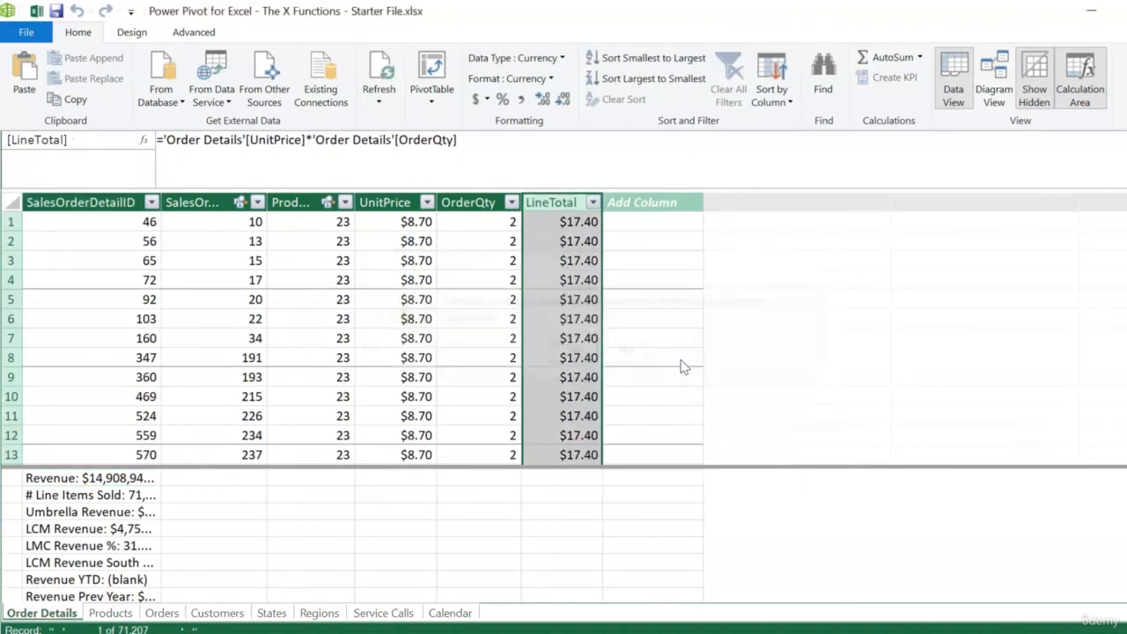